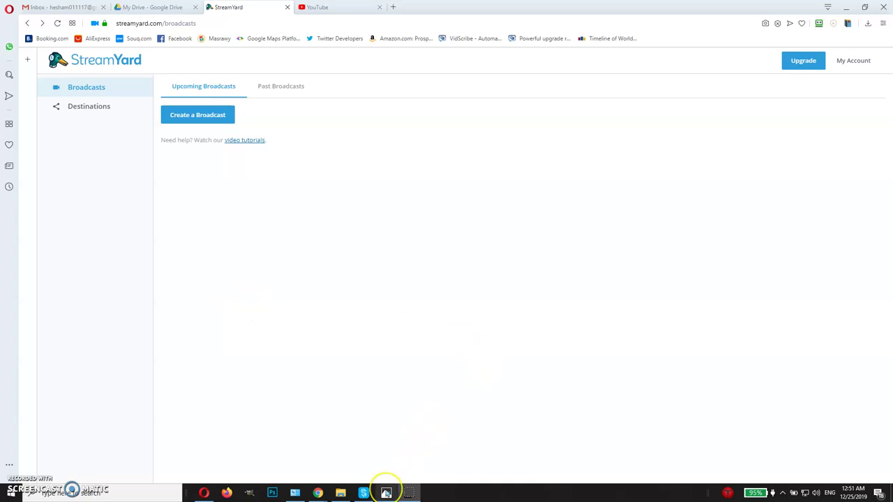
View the saved Zemana AntiMalware quarantine screenshot in Photos, and return to the StreamYard broadcasts page
{"action": "left_click", "coordinate": [386, 492]}
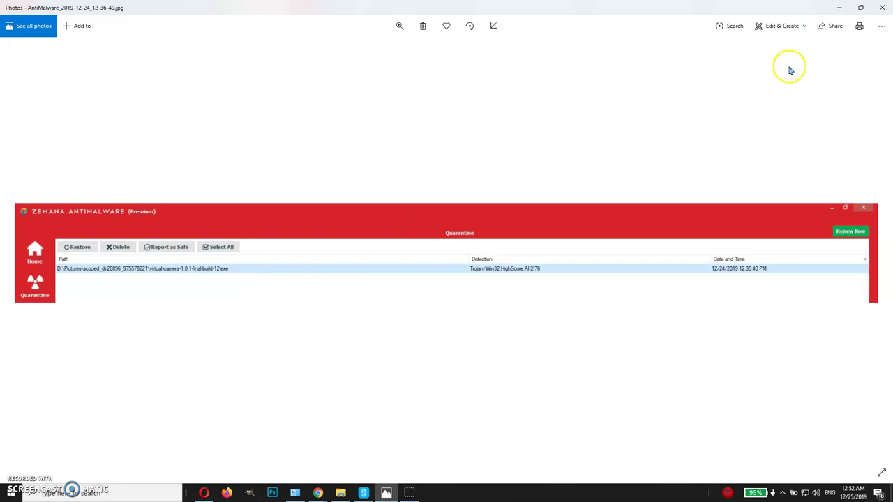
{"action": "left_click", "coordinate": [840, 9]}
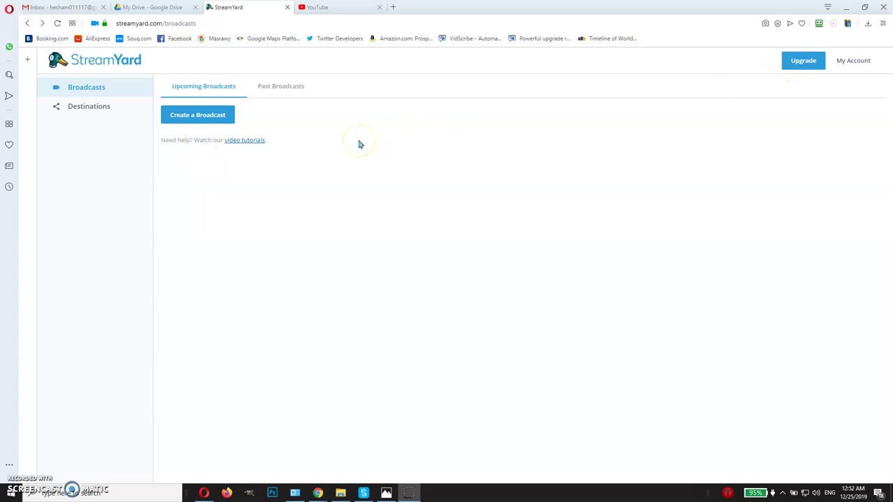
Create a broadcast titled "test1" for the connected YouTube channel with its privacy set to Private
{"action": "left_click", "coordinate": [200, 117]}
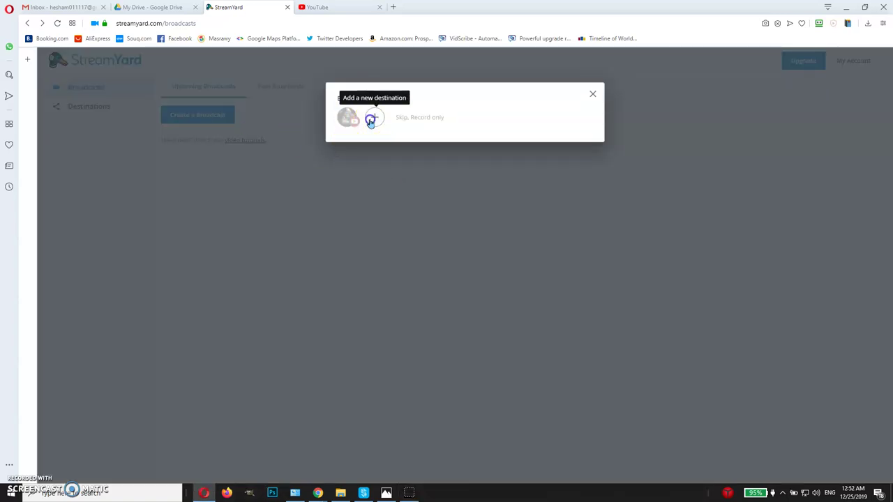
{"action": "left_click", "coordinate": [370, 120]}
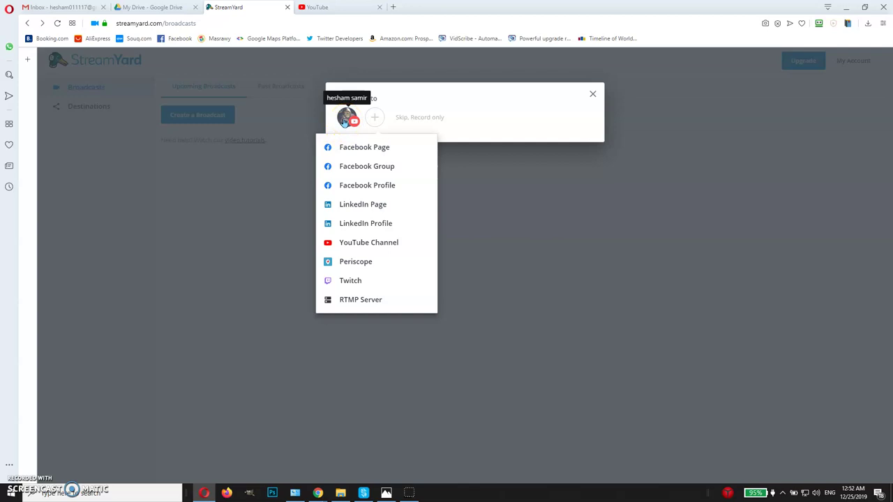
{"action": "left_click", "coordinate": [344, 120]}
{"action": "left_click", "coordinate": [380, 166]}
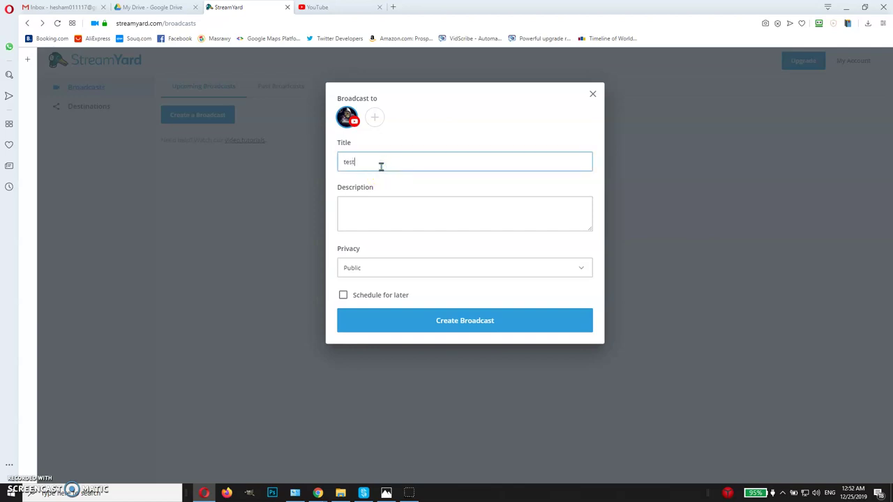
{"action": "left_click", "coordinate": [417, 269]}
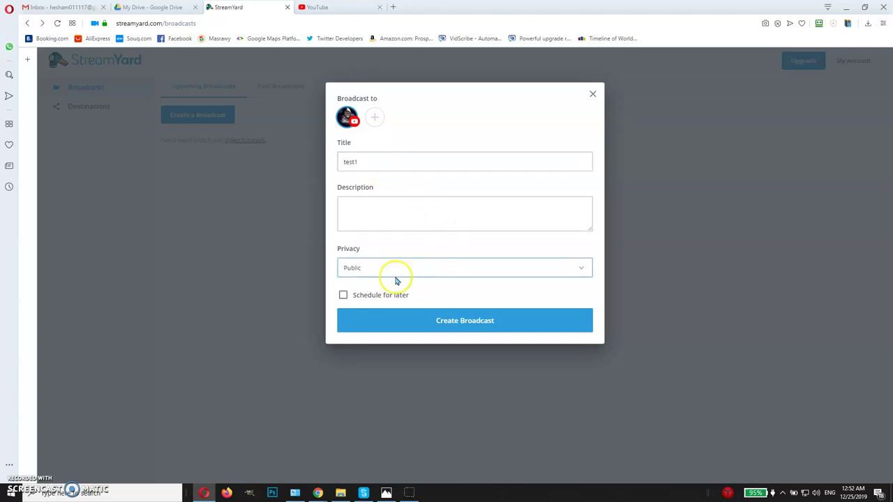
{"action": "left_click", "coordinate": [582, 268]}
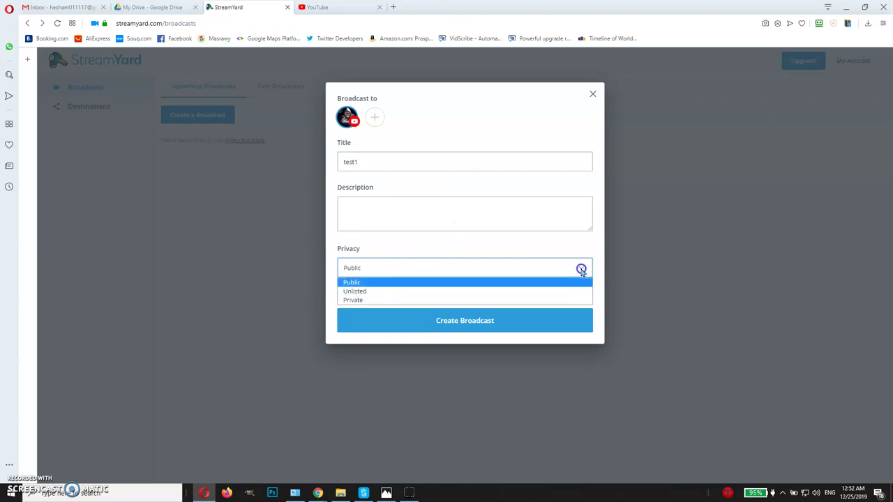
{"action": "left_click", "coordinate": [505, 300]}
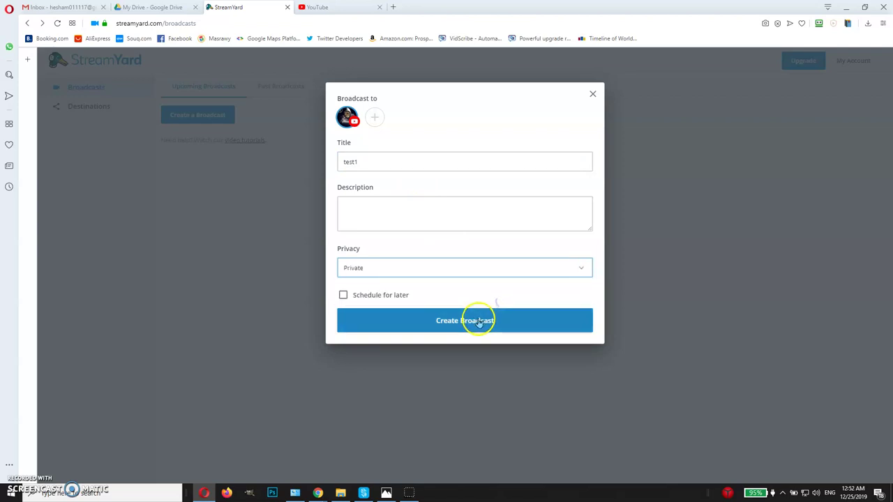
{"action": "left_click", "coordinate": [479, 323]}
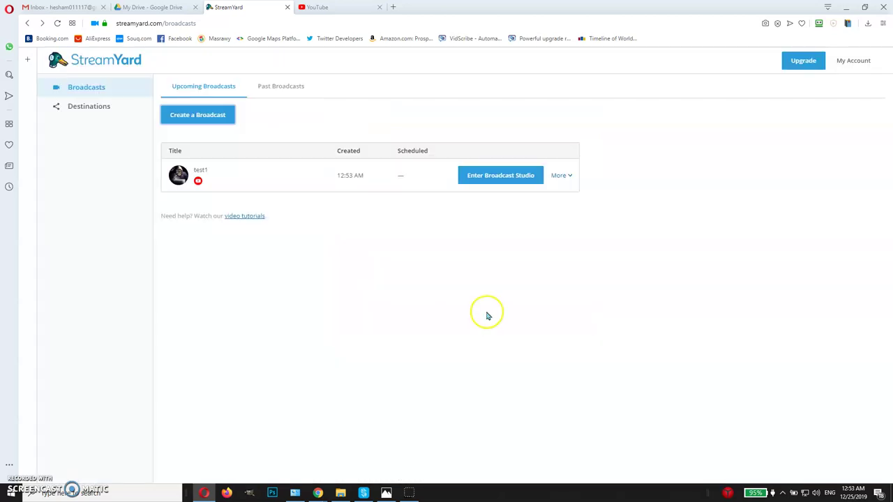
Enter the camera and mic check of the test1 broadcast and turn the camera off
{"action": "left_click", "coordinate": [499, 179]}
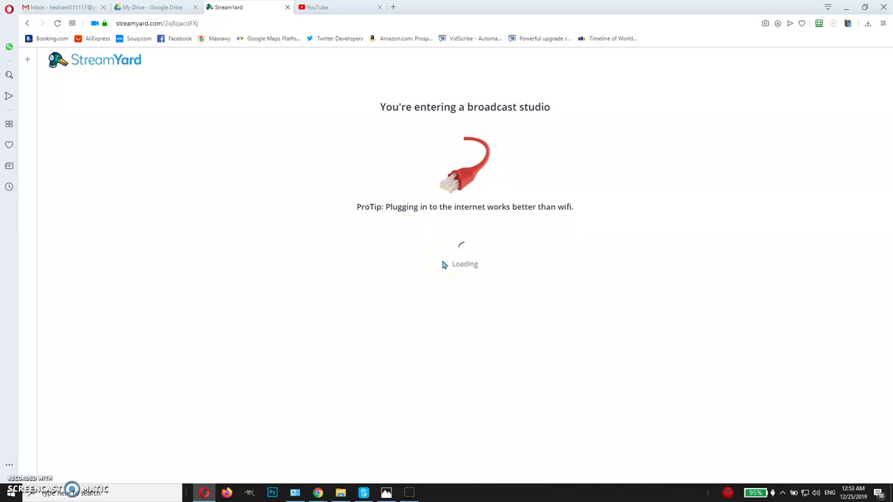
{"action": "left_click", "coordinate": [442, 218]}
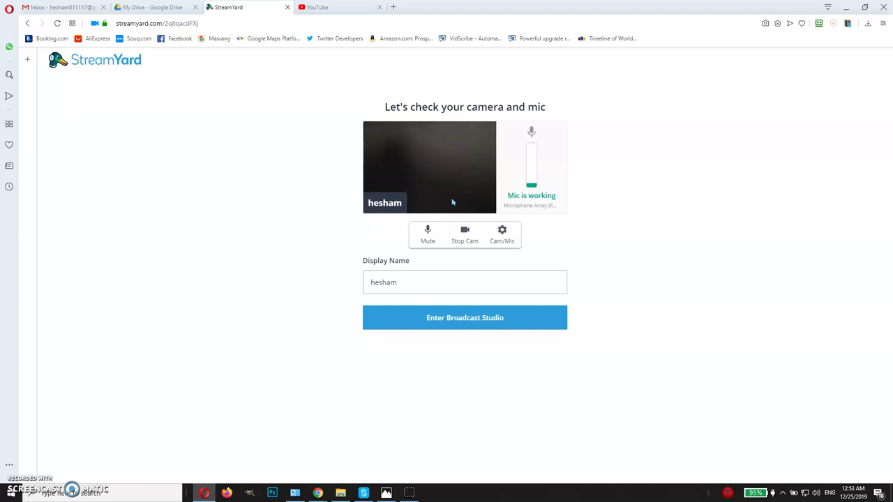
{"action": "left_click", "coordinate": [479, 202]}
{"action": "left_click", "coordinate": [462, 233]}
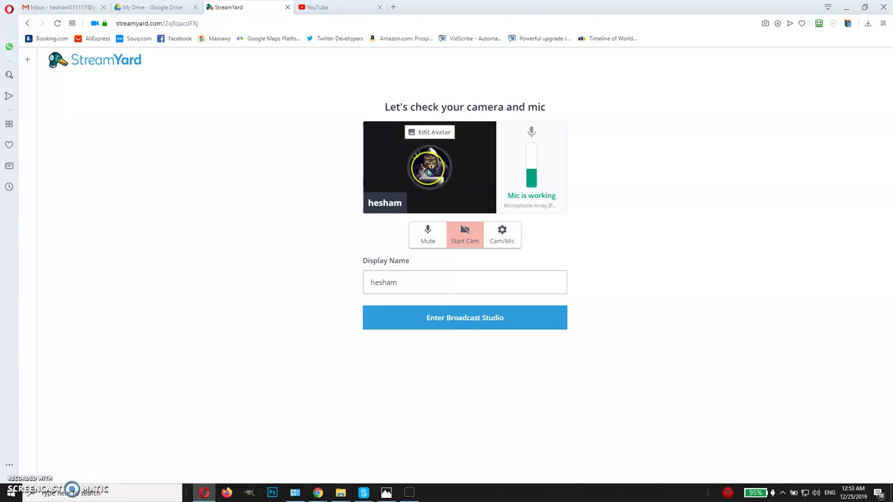
Upload opera_2019-12-24_23-53-39.jpg as the avatar image and apply it with its default crop
{"action": "left_click", "coordinate": [433, 133]}
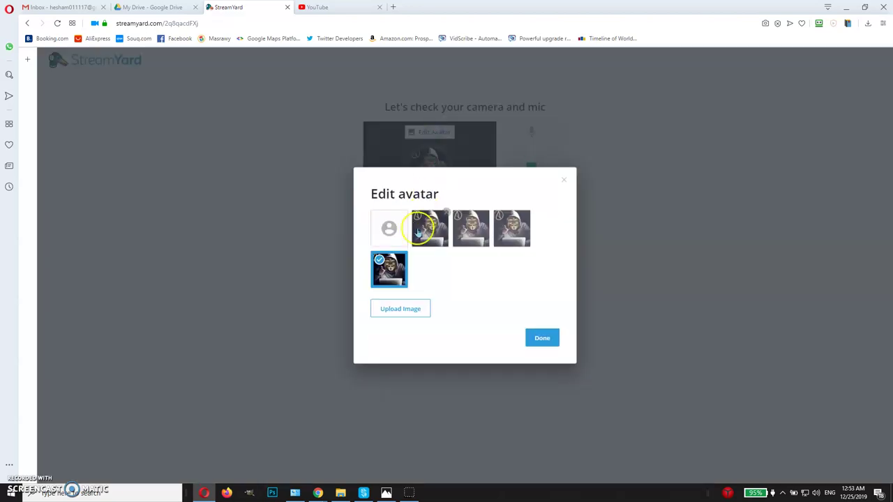
{"action": "left_click", "coordinate": [401, 312]}
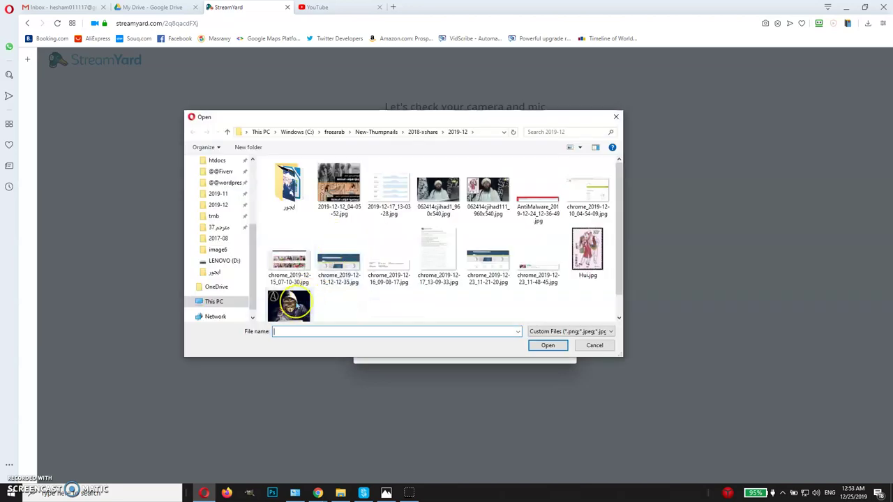
{"action": "left_click", "coordinate": [297, 307]}
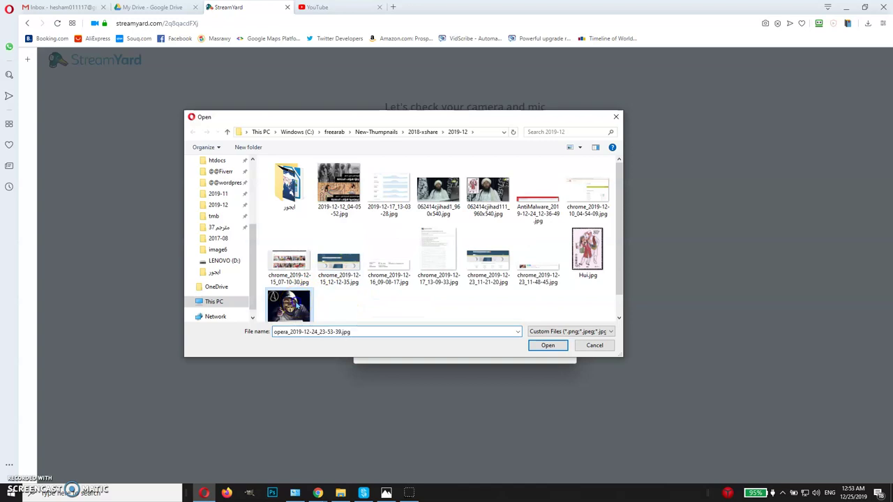
{"action": "double_click", "coordinate": [303, 291]}
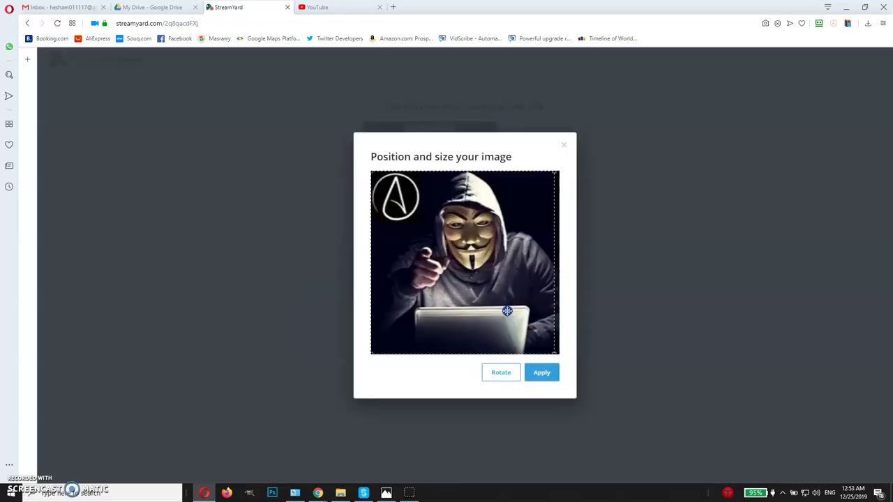
{"action": "left_click", "coordinate": [541, 373]}
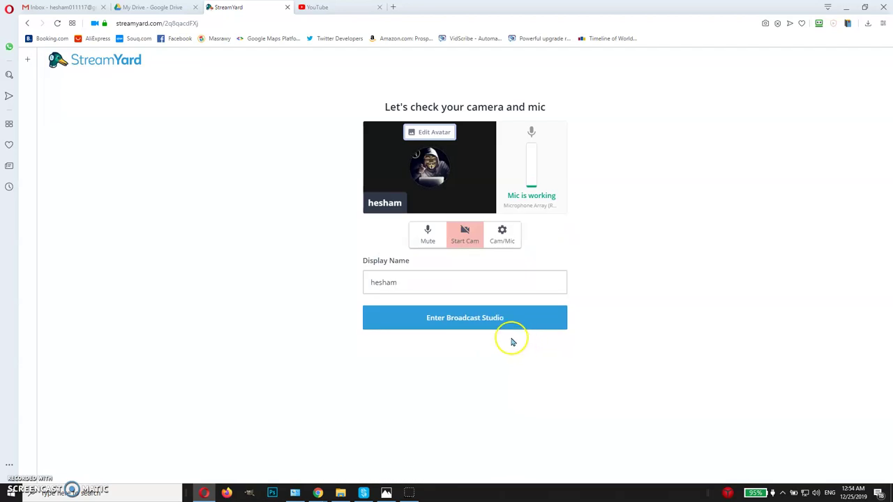
Add the host's avatar and audio to the stream in the broadcast studio, and leave the studio
{"action": "left_click", "coordinate": [462, 322]}
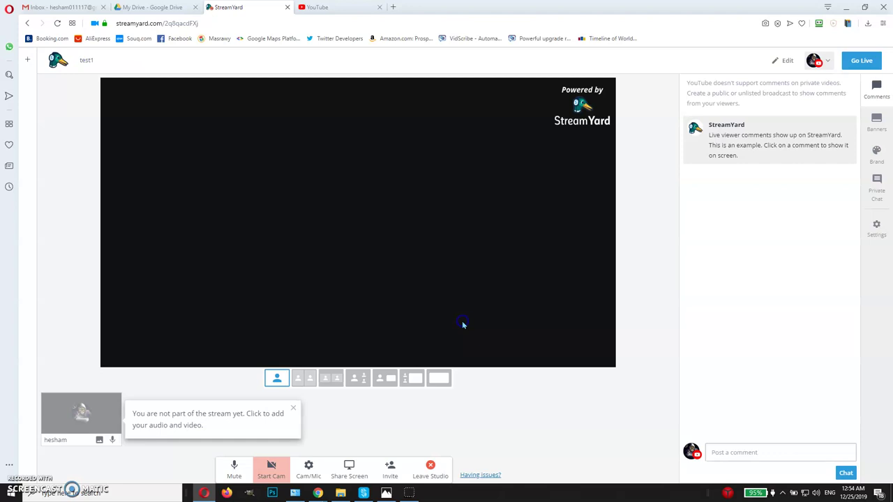
{"action": "mouse_move", "coordinate": [60, 430]}
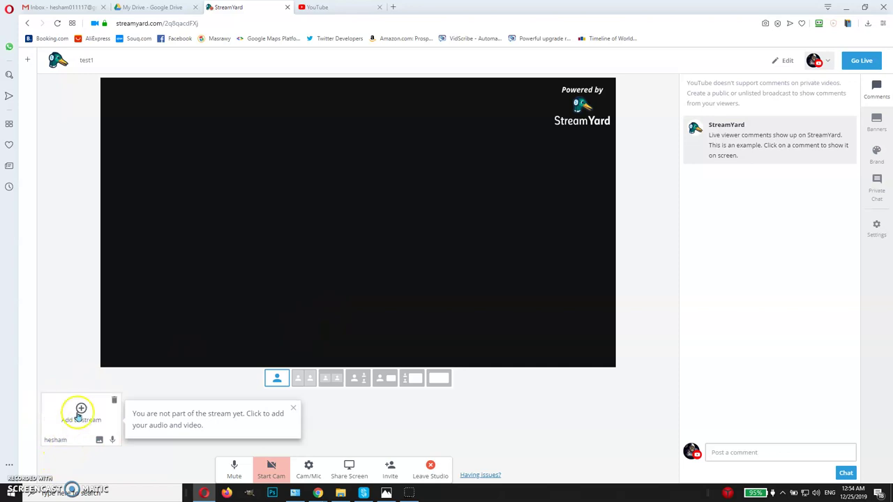
{"action": "left_click", "coordinate": [81, 410]}
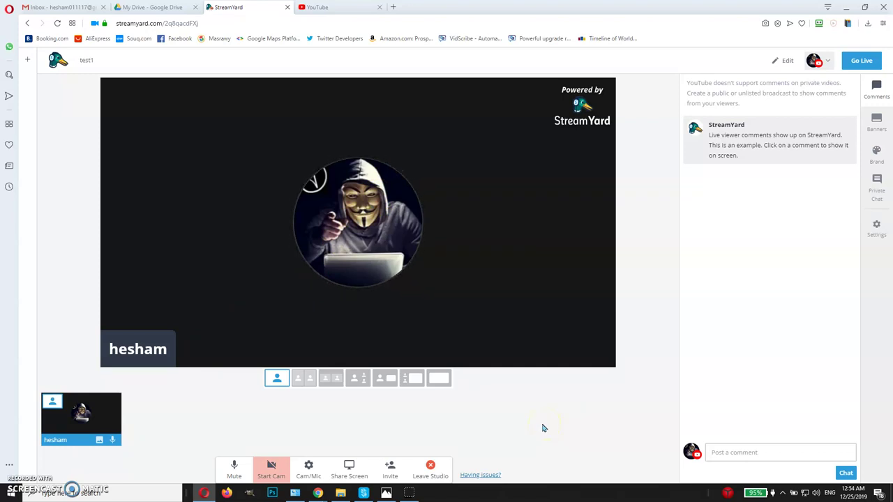
{"action": "left_click", "coordinate": [428, 468]}
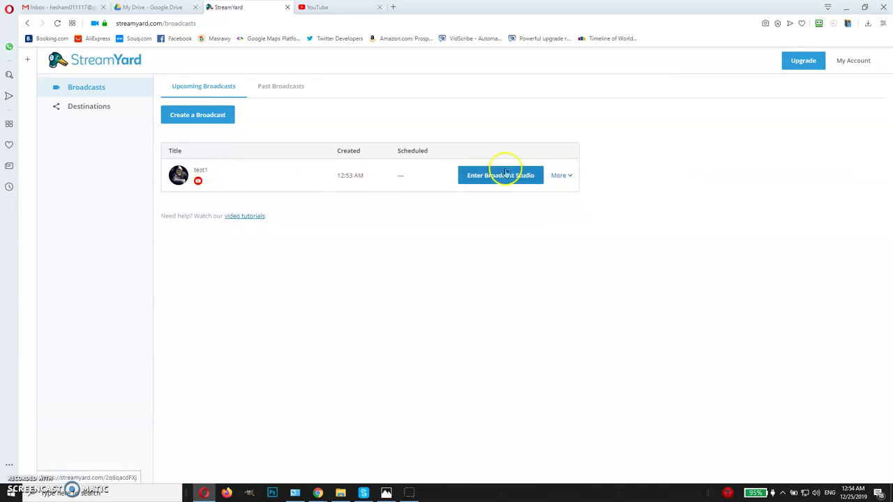
Delete the test1 broadcast, including its copy on YouTube
{"action": "left_click", "coordinate": [566, 177]}
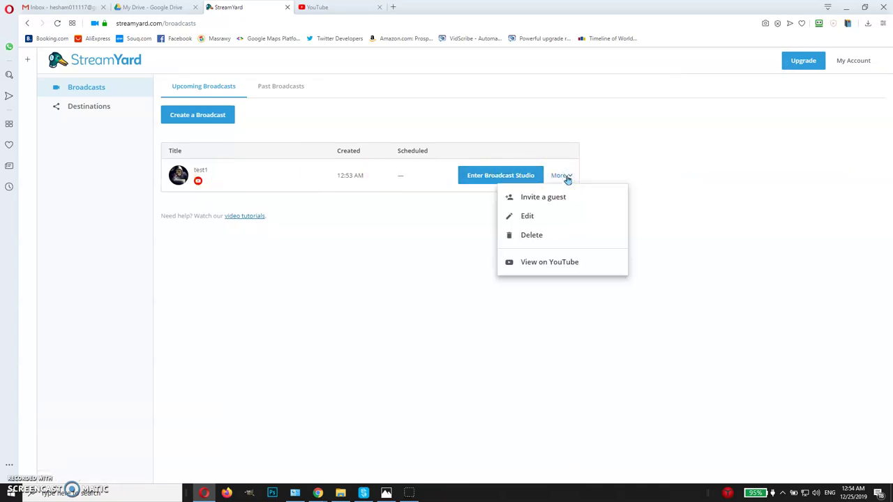
{"action": "left_click", "coordinate": [541, 235]}
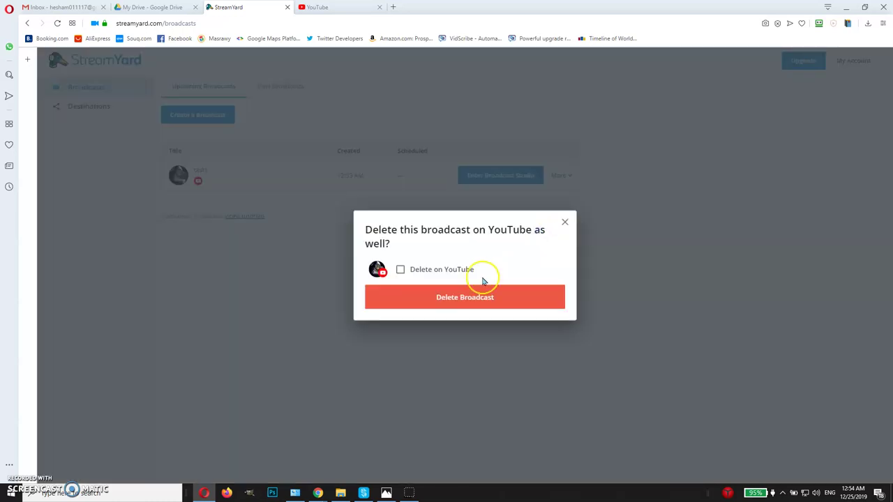
{"action": "left_click", "coordinate": [400, 271]}
{"action": "left_click", "coordinate": [435, 295]}
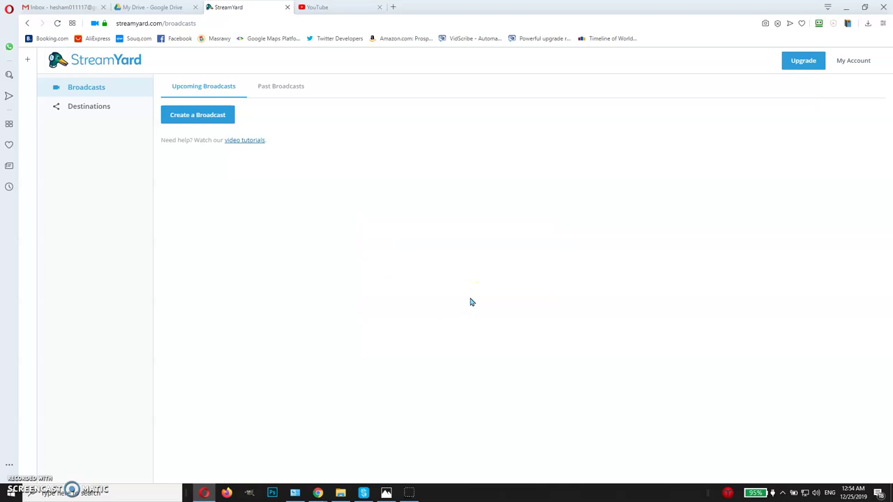
Create the broadcast again for the connected YouTube channel, titled "test1" and with Private privacy
{"action": "left_click", "coordinate": [325, 273]}
{"action": "left_click", "coordinate": [247, 187]}
{"action": "left_click", "coordinate": [194, 116]}
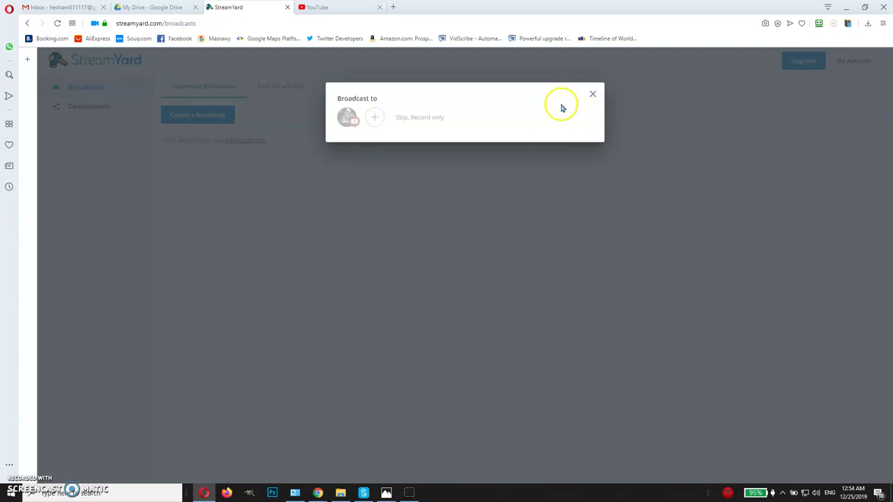
{"action": "left_click", "coordinate": [348, 116]}
{"action": "left_click", "coordinate": [384, 161]}
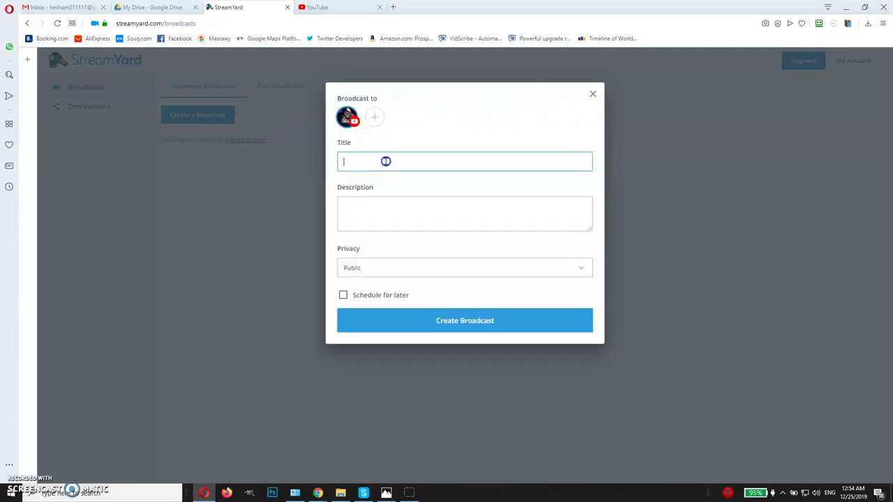
{"action": "type", "text": "test1"}
{"action": "left_click", "coordinate": [481, 267]}
{"action": "left_click", "coordinate": [426, 299]}
{"action": "left_click", "coordinate": [457, 320]}
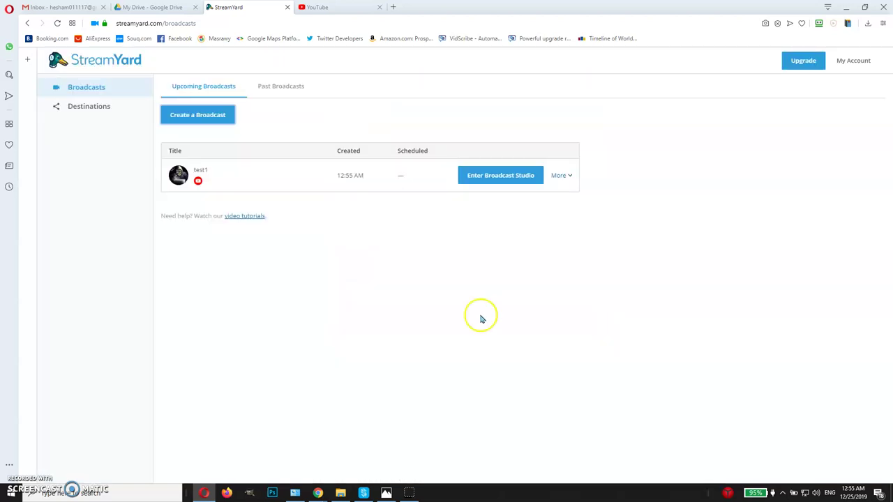
Open the new test1 broadcast's camera and mic check and review its camera and audio settings
{"action": "left_click", "coordinate": [478, 176]}
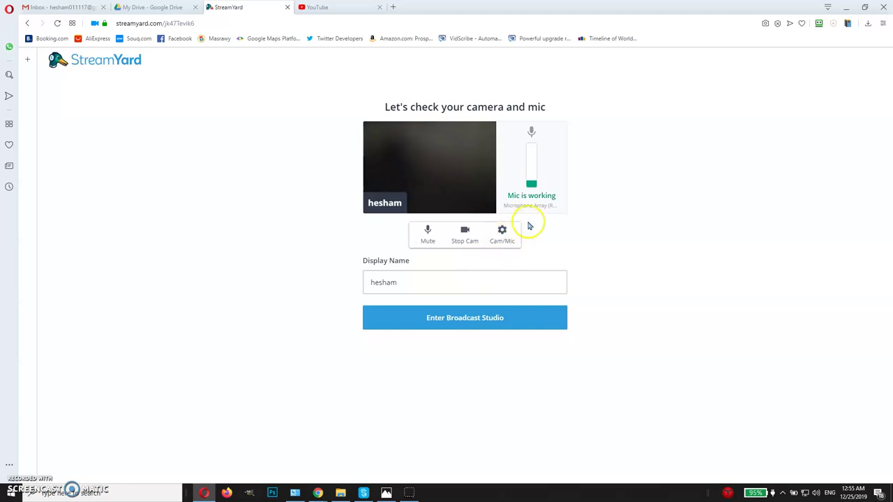
{"action": "left_click", "coordinate": [507, 234]}
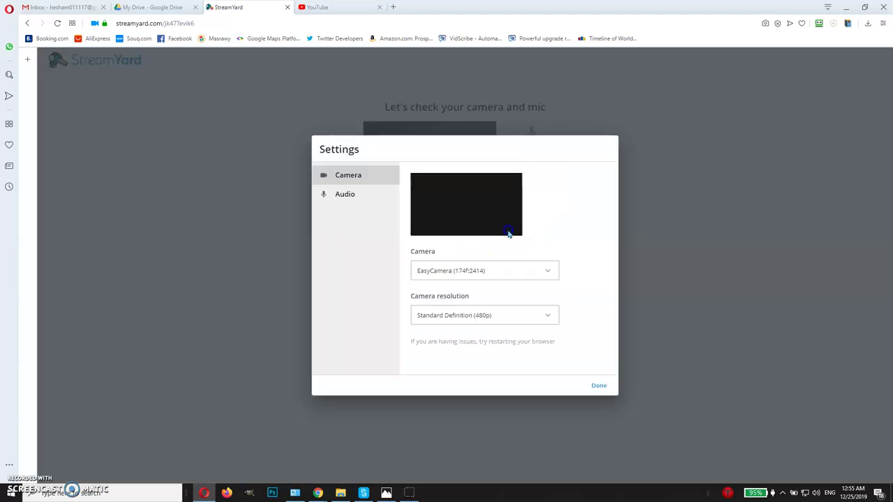
{"action": "left_click", "coordinate": [345, 195]}
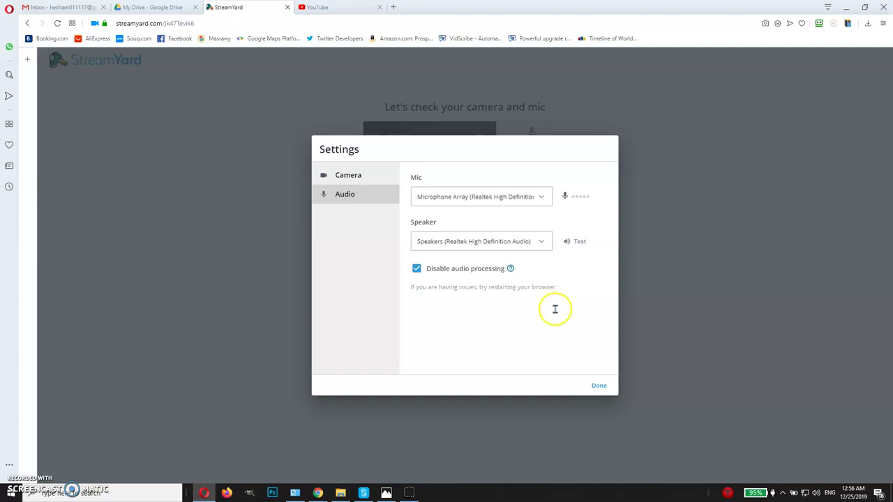
{"action": "left_click", "coordinate": [599, 385]}
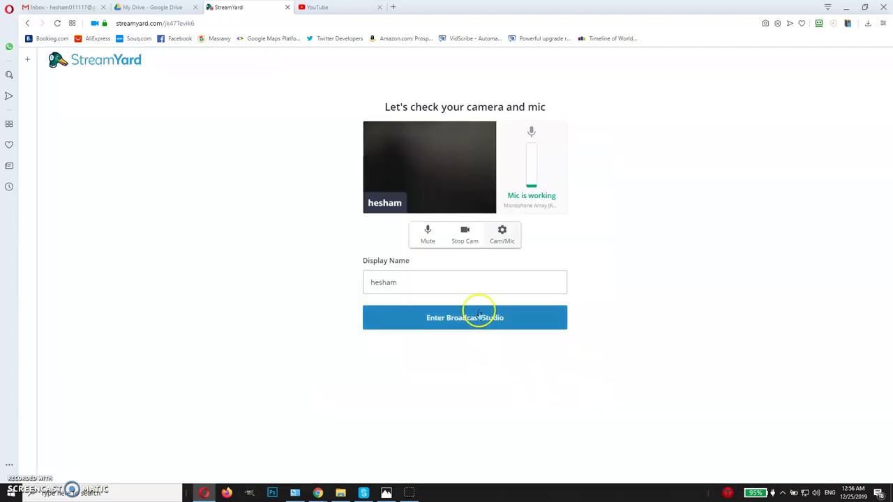